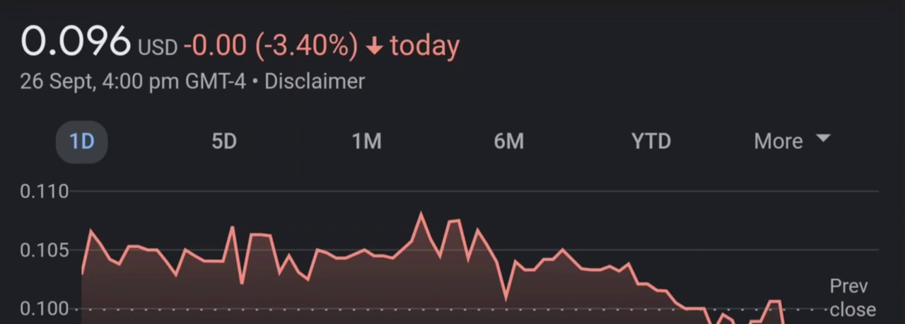
# Chart Ilustrato Pictures over the past five days, then switch to the one-month range
pyautogui.click(224, 140)
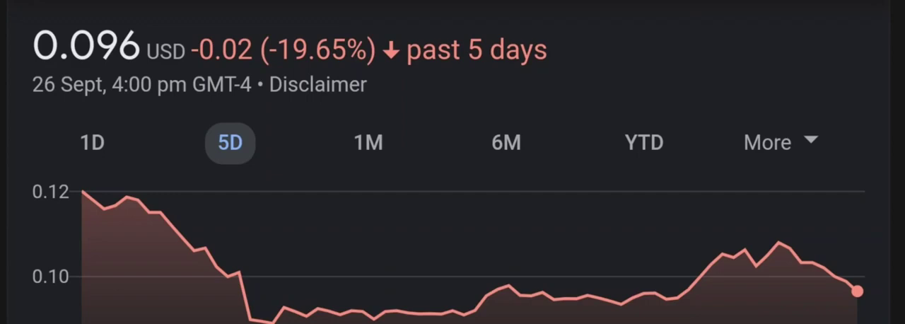
pyautogui.click(368, 142)
# Show Ilustrato Pictures' one-month chart: 0.096 USD, up 37.86%
pyautogui.click(368, 142)
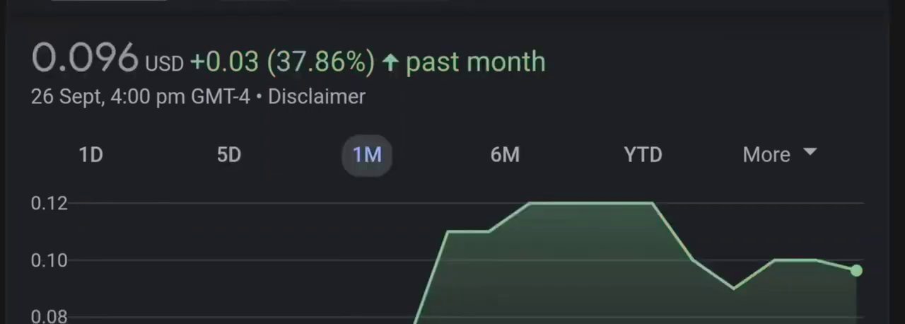